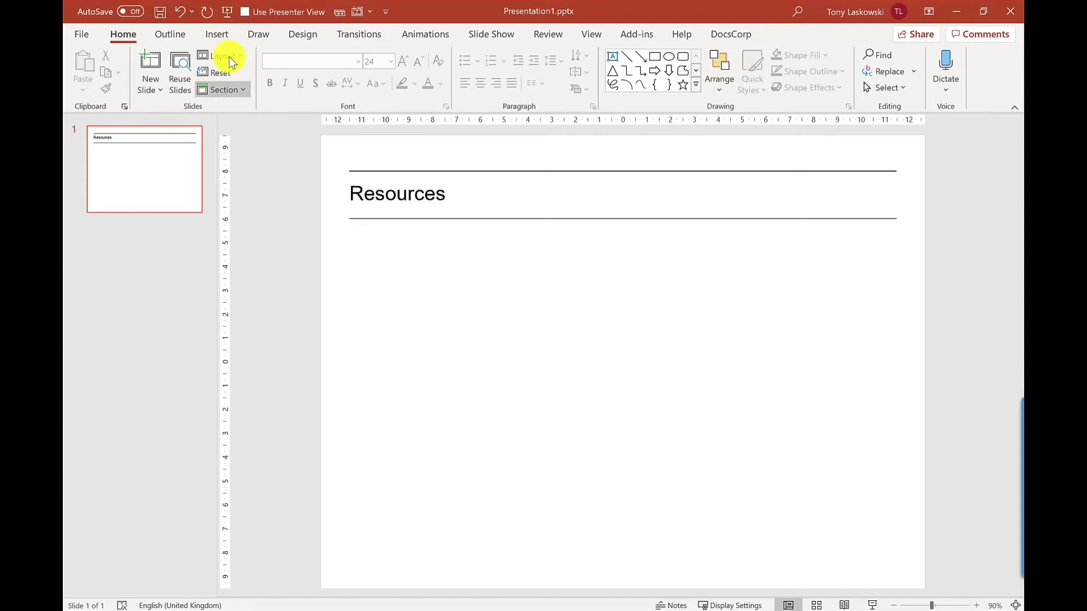
Step: Start a screen recording from the Insert tab, draw a capture area, then discard it to choose again
{"action": "left_click", "coordinate": [218, 35]}
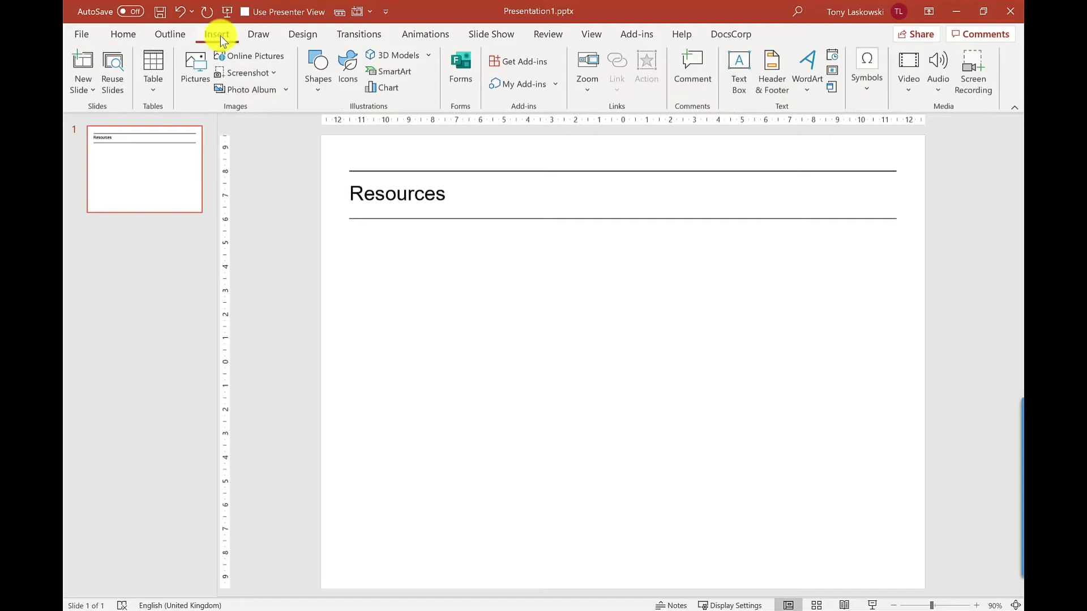
{"action": "left_click", "coordinate": [972, 85]}
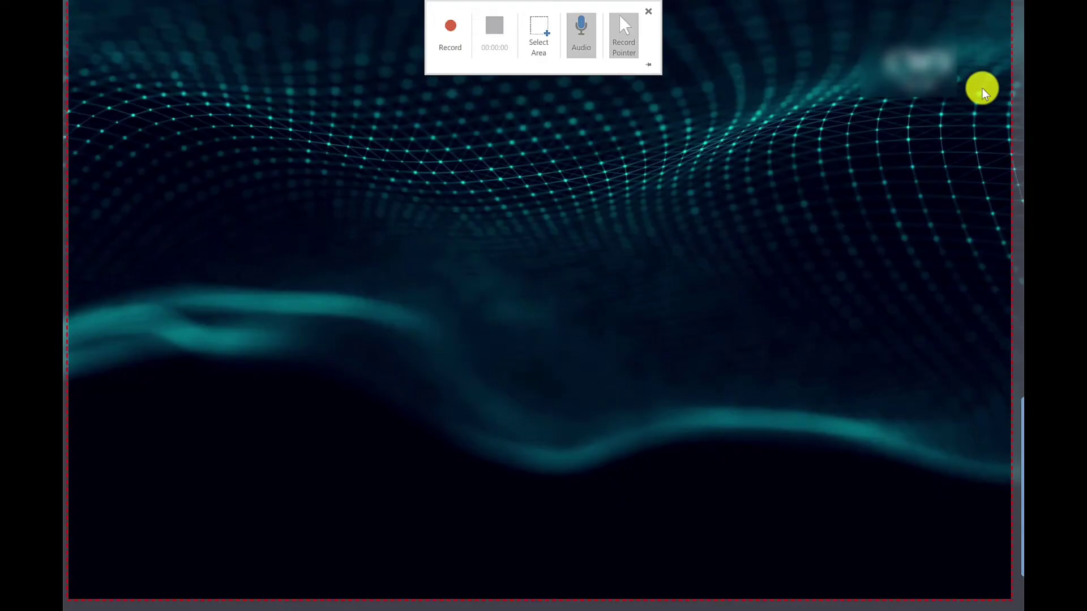
{"action": "left_click", "coordinate": [542, 54]}
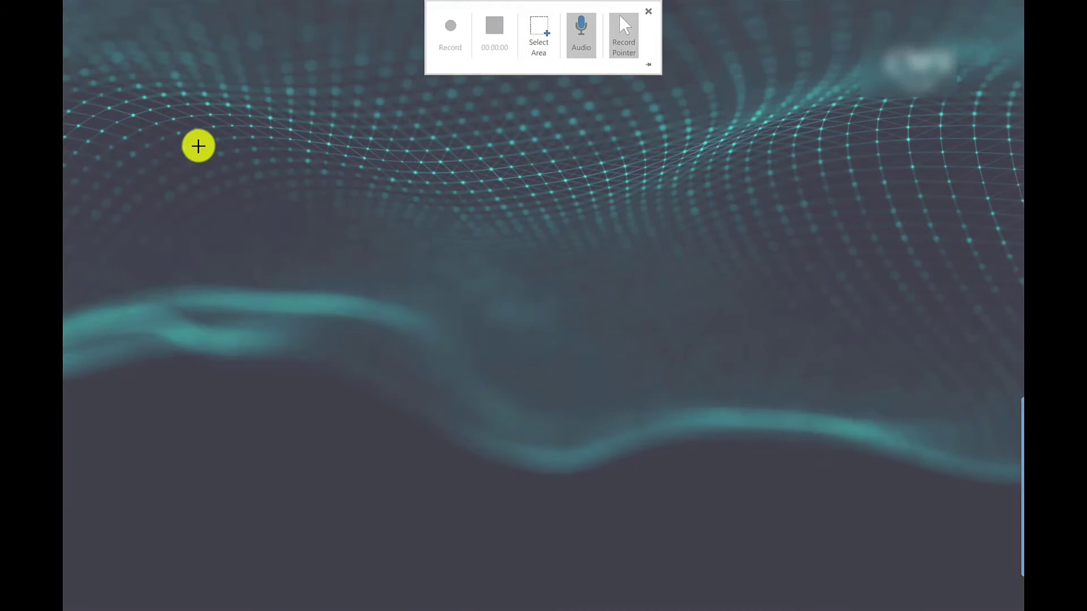
{"action": "left_click_drag", "start_coordinate": [75, 1], "coordinate": [224, 214]}
{"action": "left_click_drag", "start_coordinate": [332, 208], "coordinate": [359, 210]}
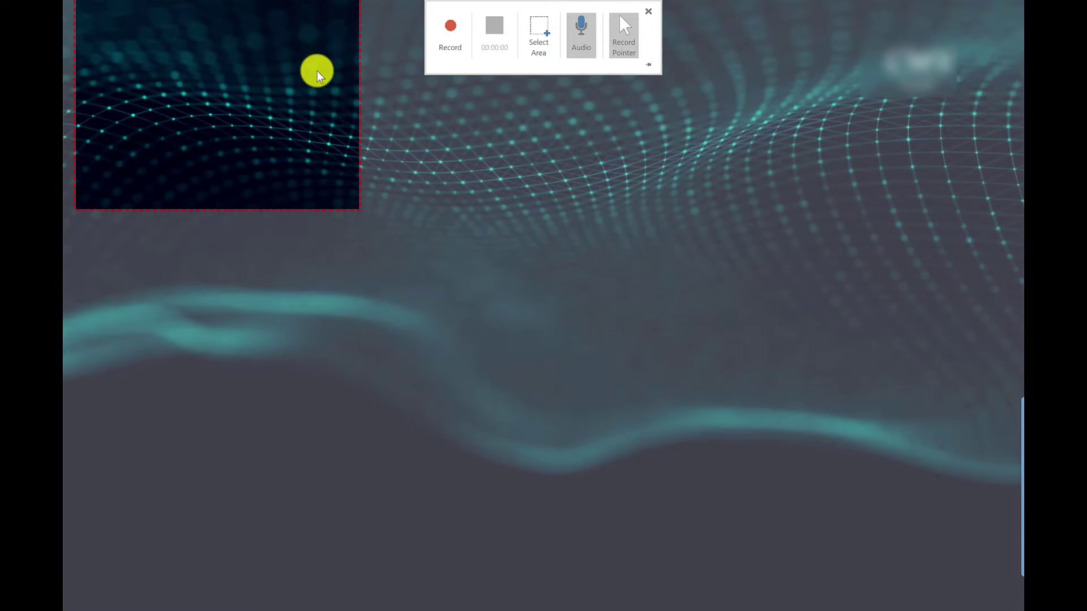
{"action": "left_click", "coordinate": [538, 35]}
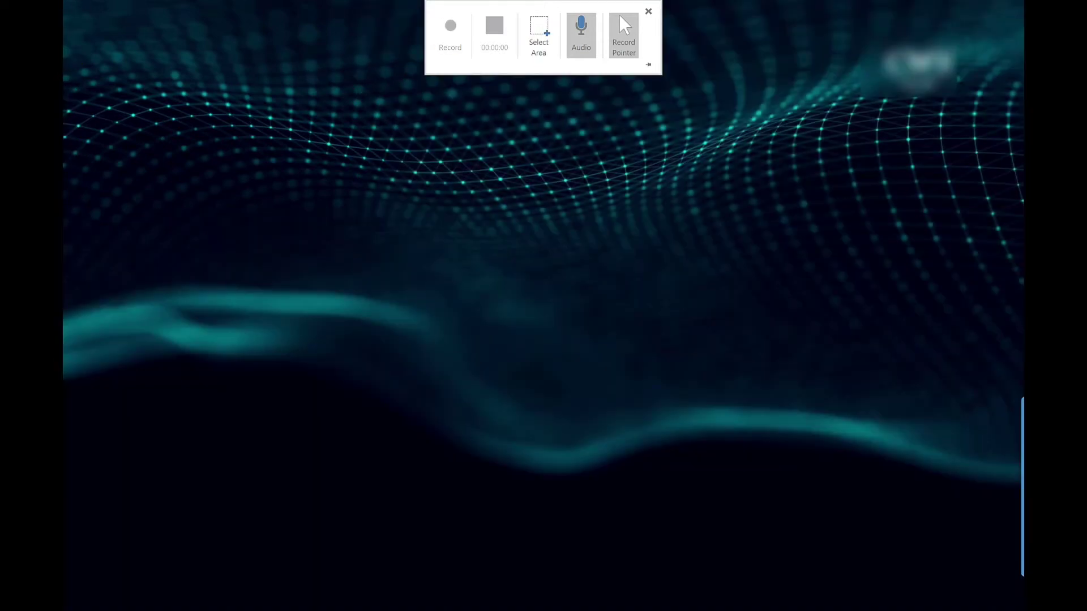
Step: Select the full screen as the recording area with Windows+Shift+F
{"action": "key", "text": "super+shift+f"}
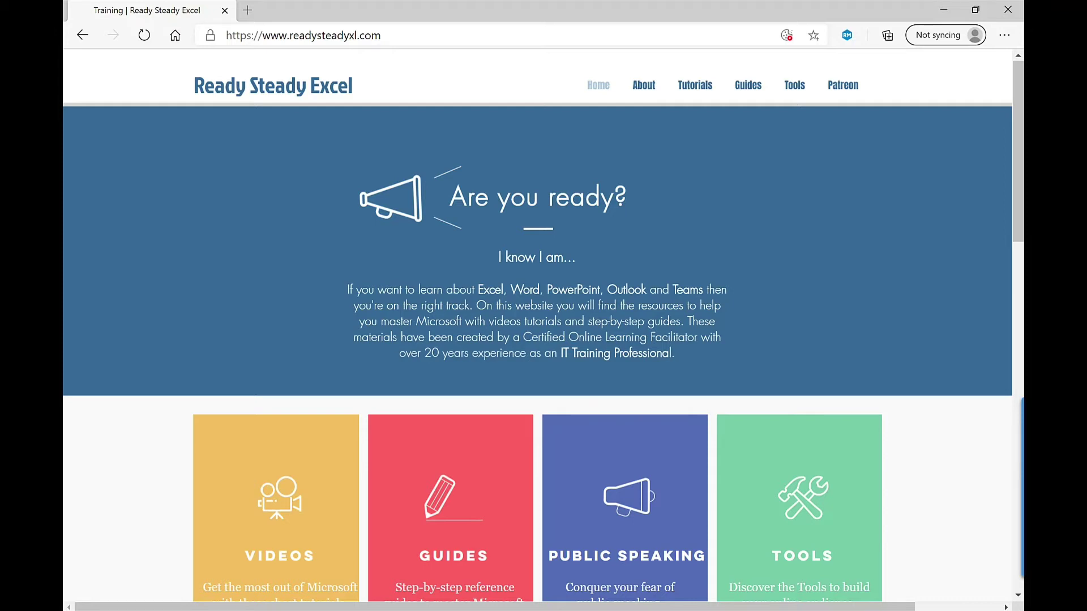
Step: Scroll the Ready Steady Excel home page, then the Patreon page down to membership levels $4.80, $9.60 and $46.80
{"action": "scroll", "coordinate": [537, 332], "scroll_direction": "down", "scroll_amount": 3}
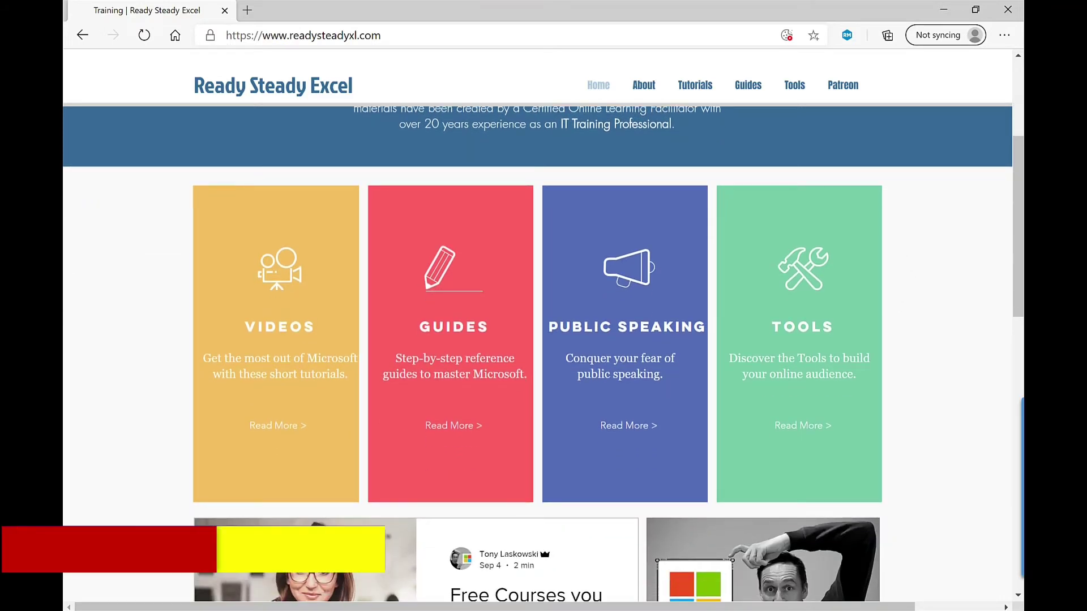
{"action": "scroll", "coordinate": [537, 354], "scroll_direction": "down", "scroll_amount": 4}
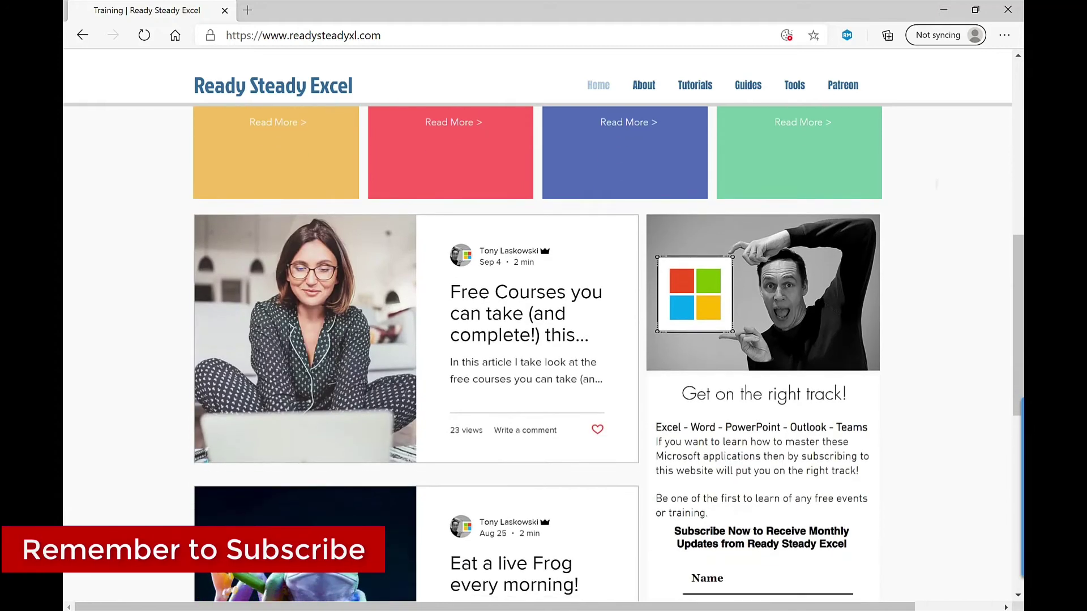
{"action": "scroll", "coordinate": [537, 354], "scroll_direction": "up", "scroll_amount": 1}
{"action": "scroll", "coordinate": [537, 354], "scroll_direction": "up", "scroll_amount": 3}
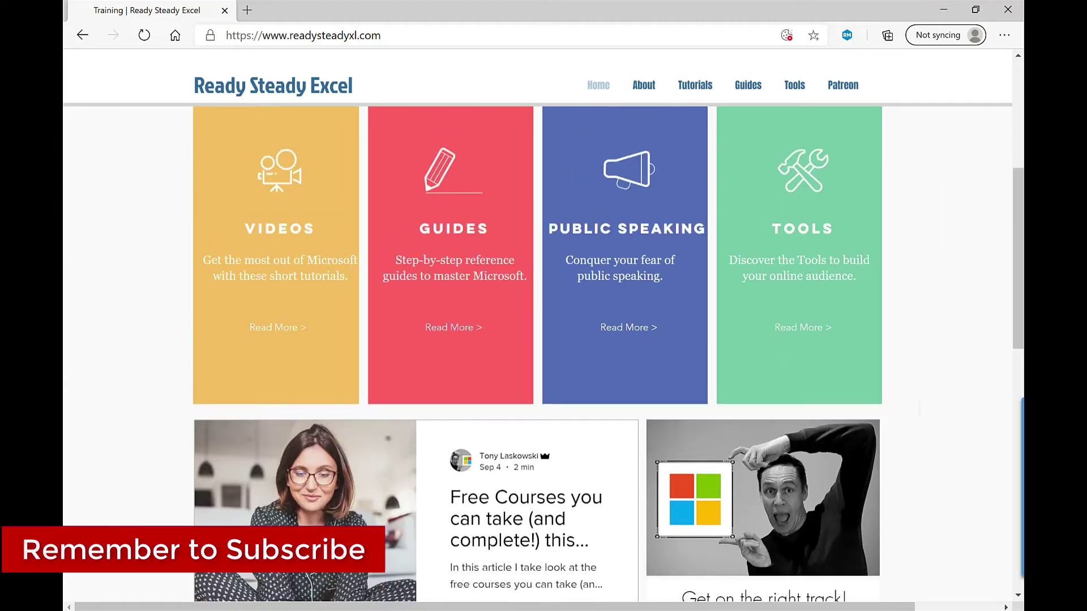
{"action": "scroll", "coordinate": [537, 354], "scroll_direction": "up", "scroll_amount": 3}
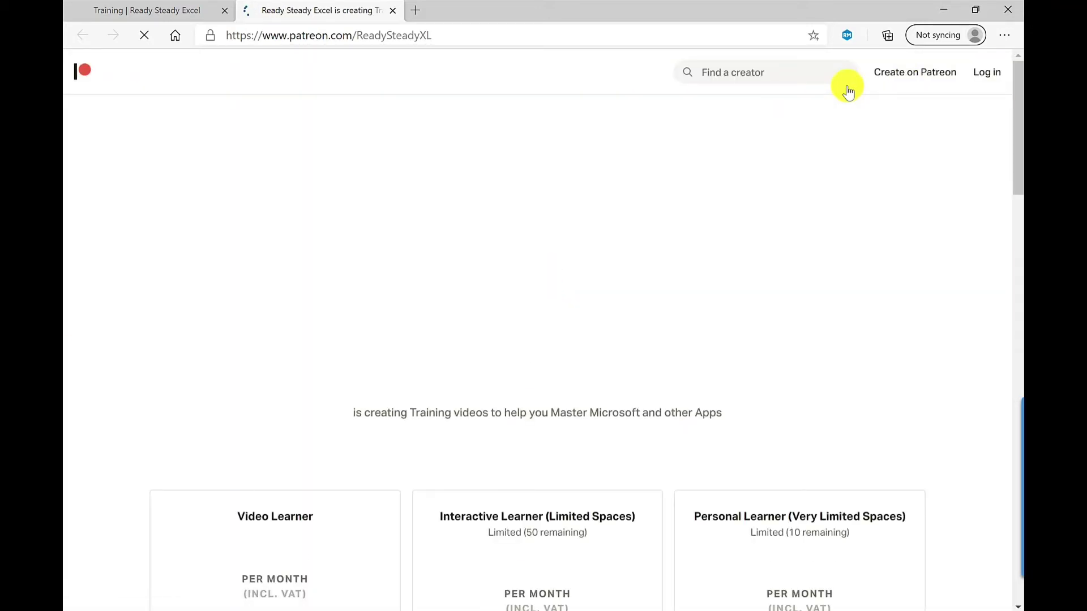
{"action": "scroll", "coordinate": [847, 91], "scroll_direction": "down", "scroll_amount": 5}
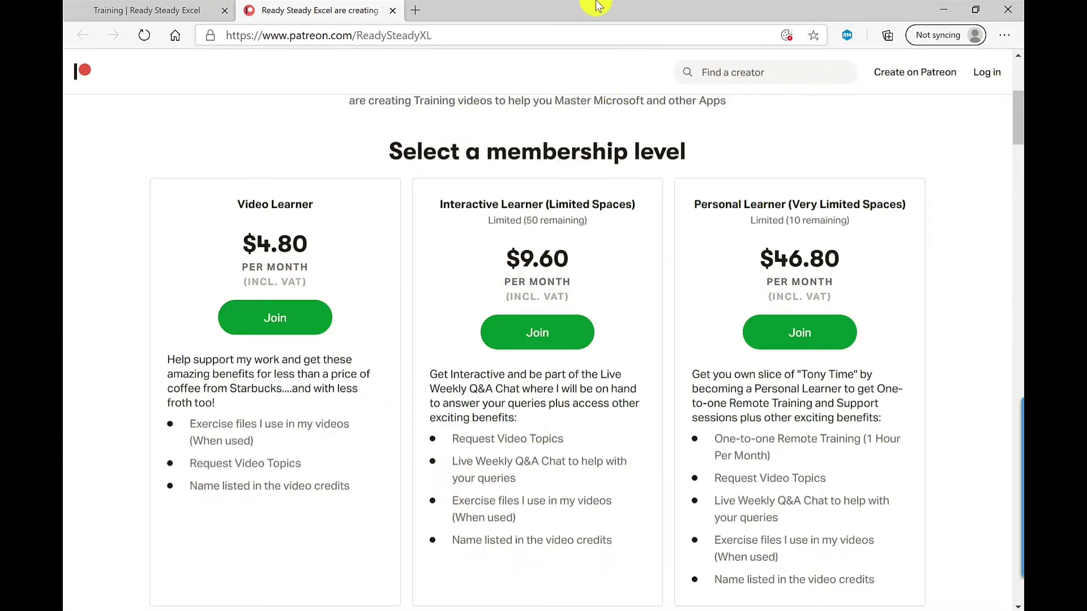
{"action": "mouse_move", "coordinate": [597, 3]}
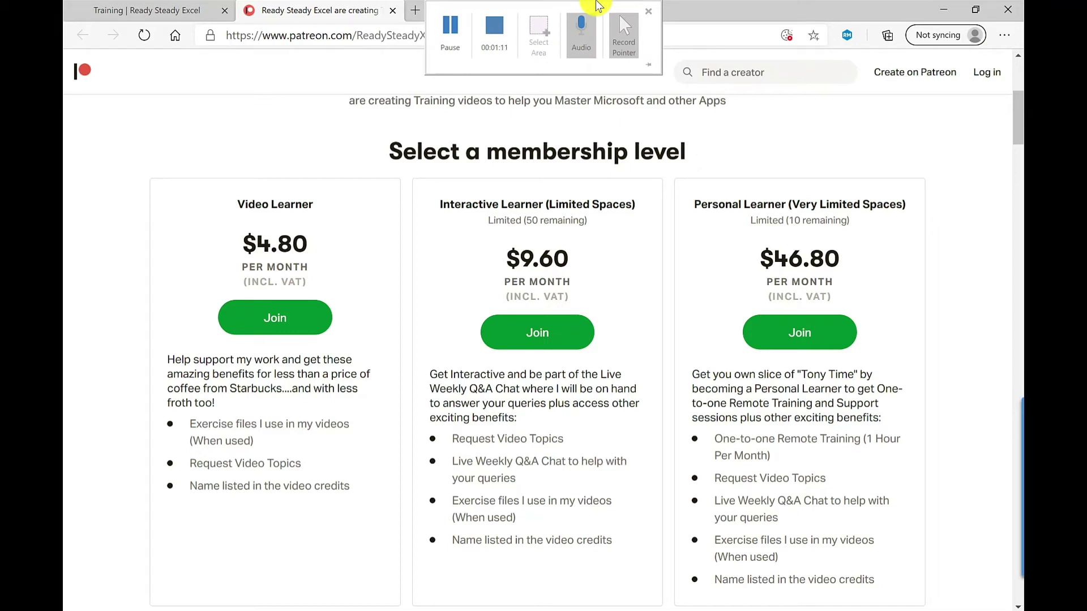
Step: Stop the recording to place the video on the slide, preview it, and rewind to the start
{"action": "left_click", "coordinate": [500, 40]}
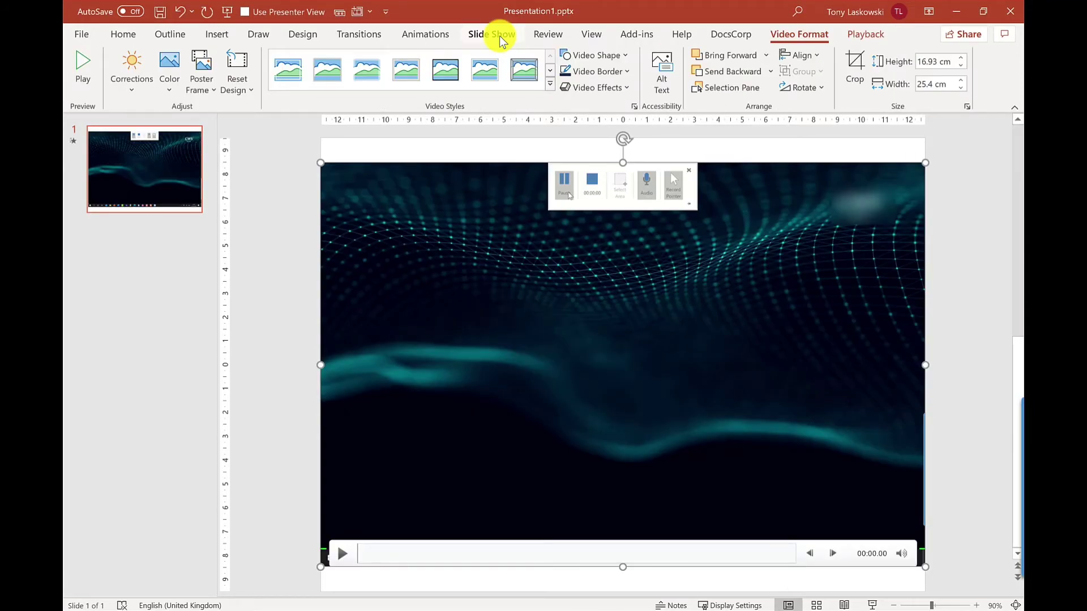
{"action": "left_click", "coordinate": [344, 555]}
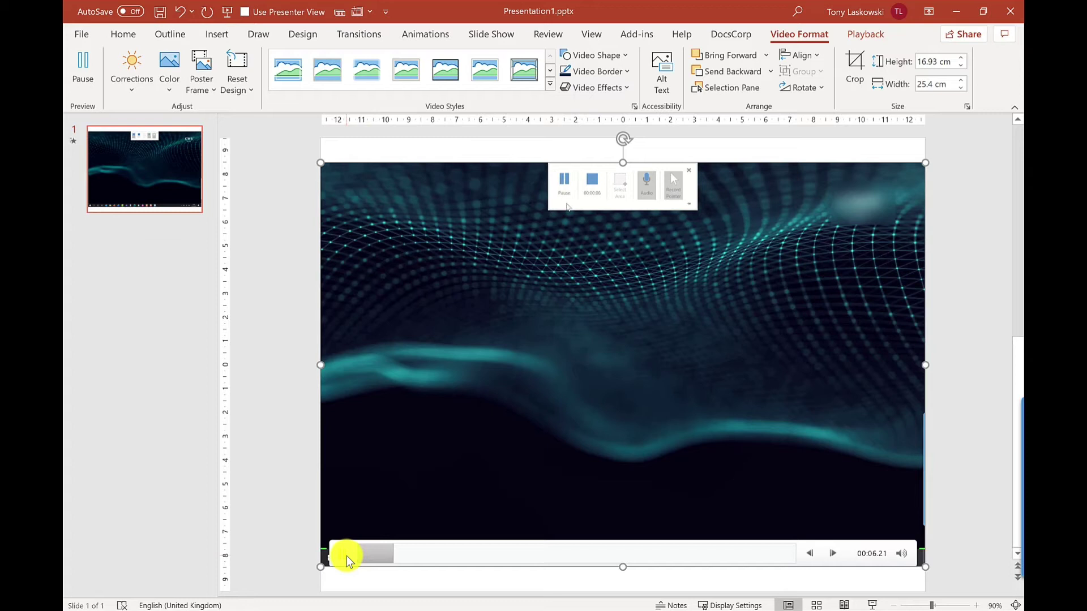
{"action": "left_click", "coordinate": [347, 555]}
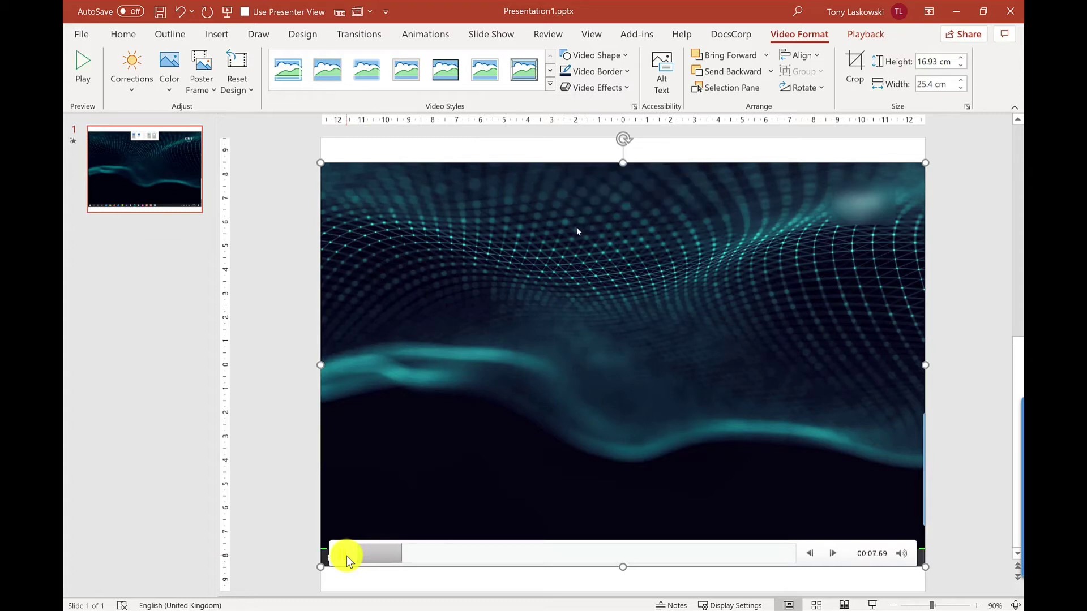
{"action": "left_click", "coordinate": [359, 554]}
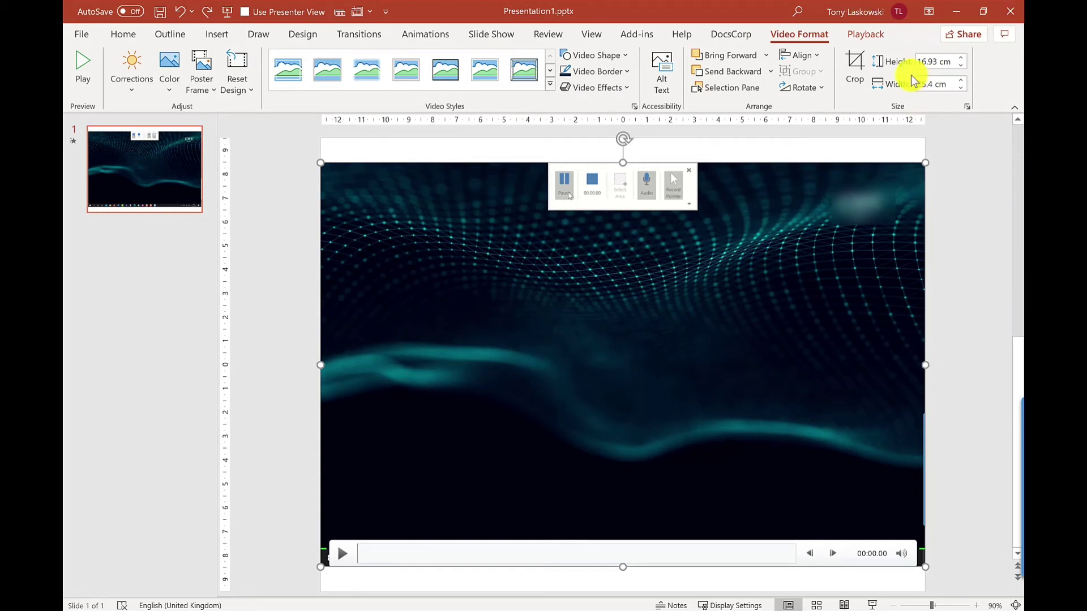
{"action": "left_click", "coordinate": [868, 34]}
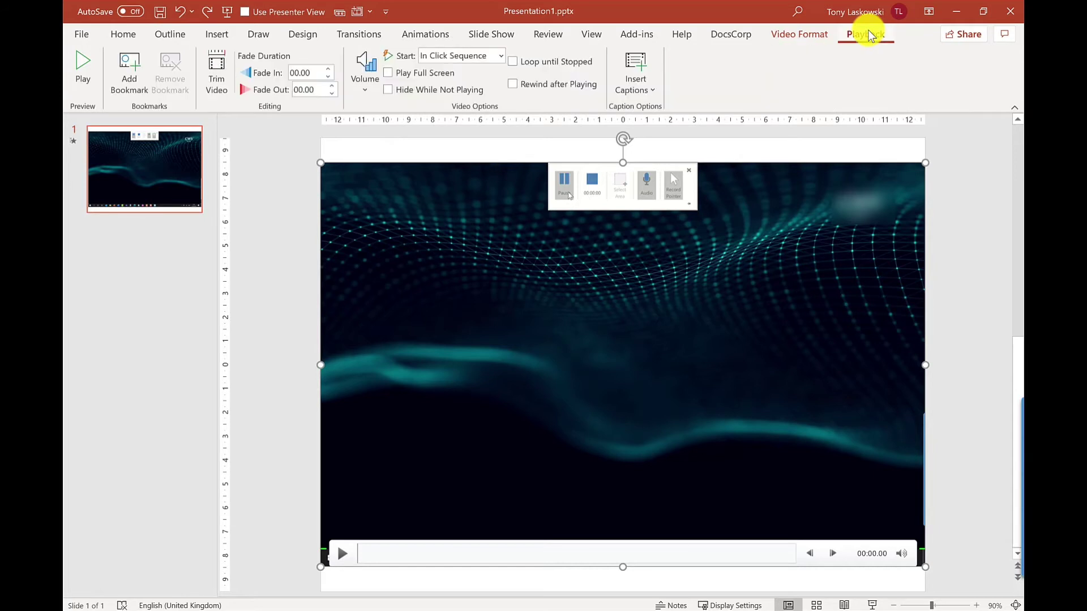
Step: Trim the video to start at 00:15.905 and end at 01:04.835, 48.93 seconds long
{"action": "left_click", "coordinate": [223, 92]}
{"action": "mouse_move", "coordinate": [394, 403]}
{"action": "left_mouse_down"}
{"action": "mouse_move", "coordinate": [470, 406]}
{"action": "mouse_move", "coordinate": [448, 406]}
{"action": "left_mouse_up"}
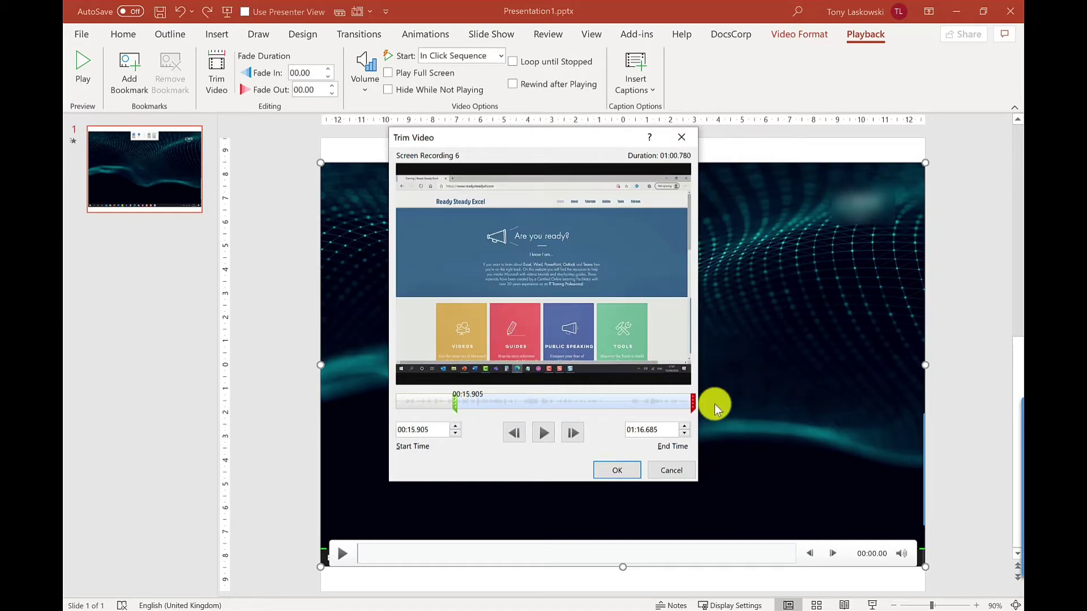
{"action": "left_click_drag", "start_coordinate": [694, 403], "coordinate": [647, 405]}
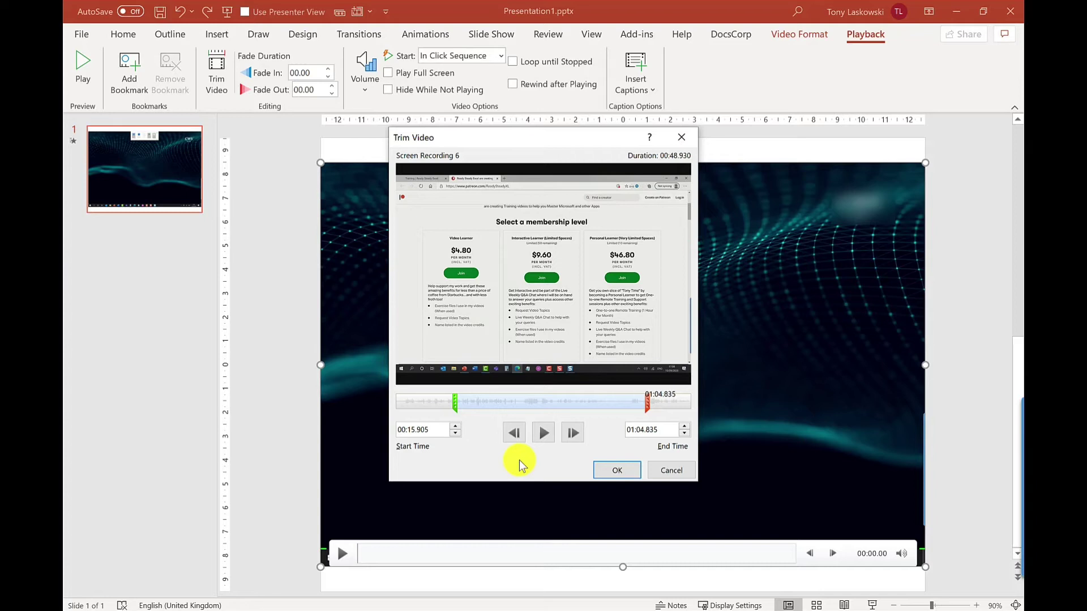
{"action": "left_click", "coordinate": [616, 471]}
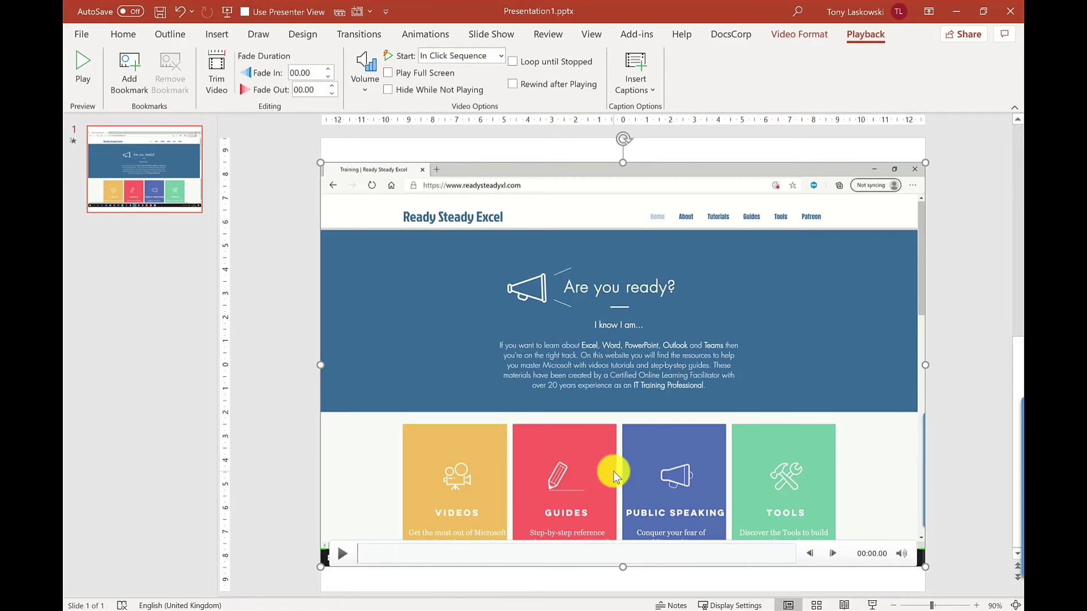
Step: Crop the taskbar strip off the video's bottom and pull its right edge in slightly
{"action": "left_click", "coordinate": [801, 40]}
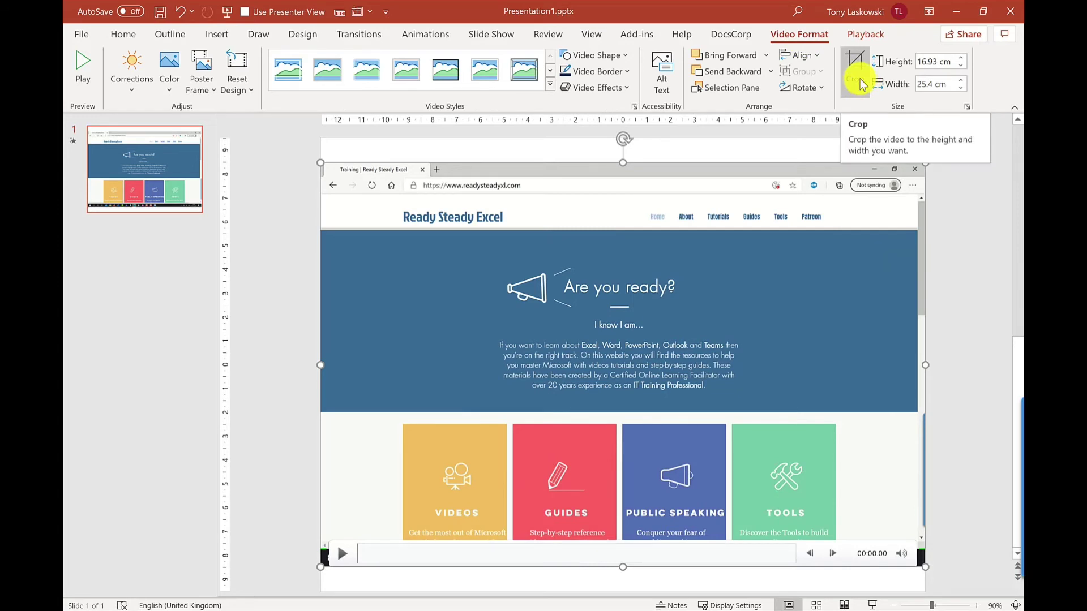
{"action": "left_click", "coordinate": [855, 73]}
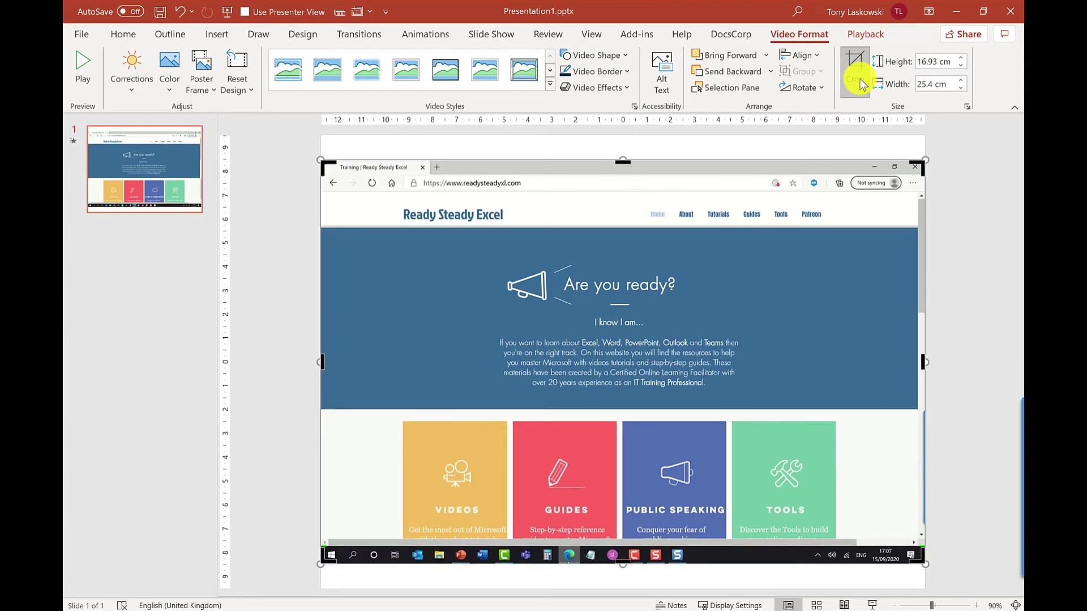
{"action": "key", "text": "Escape"}
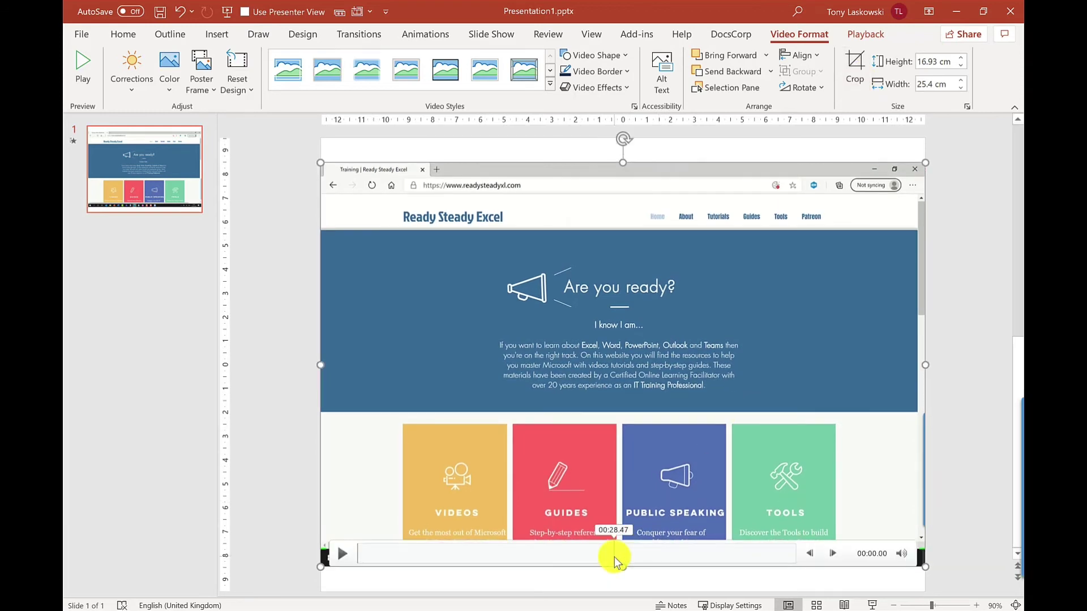
{"action": "left_click", "coordinate": [858, 77]}
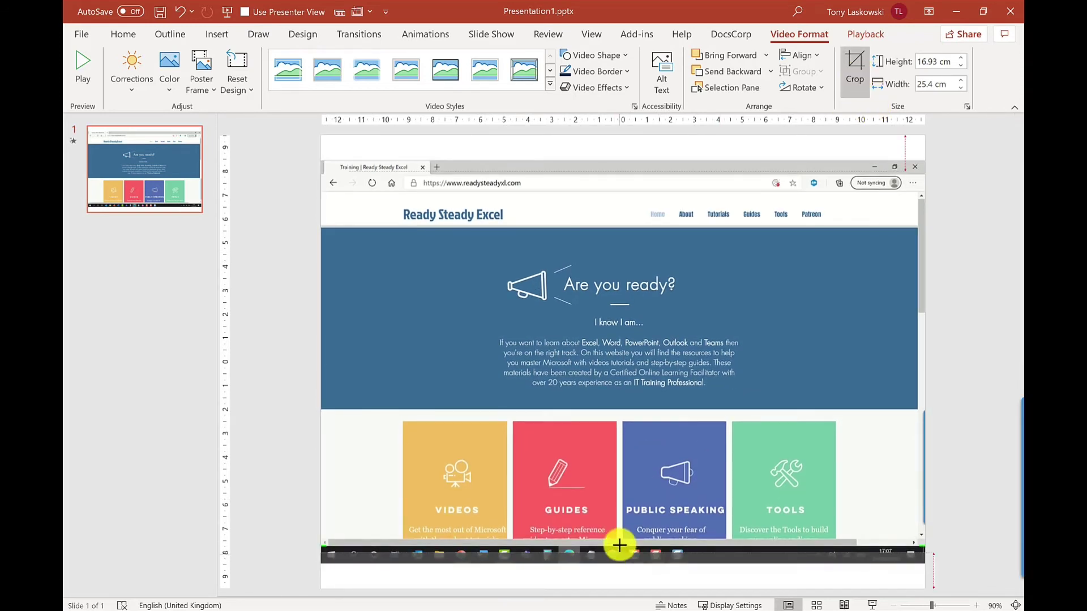
{"action": "left_click_drag", "start_coordinate": [615, 540], "coordinate": [615, 538]}
{"action": "left_click_drag", "start_coordinate": [924, 354], "coordinate": [910, 354]}
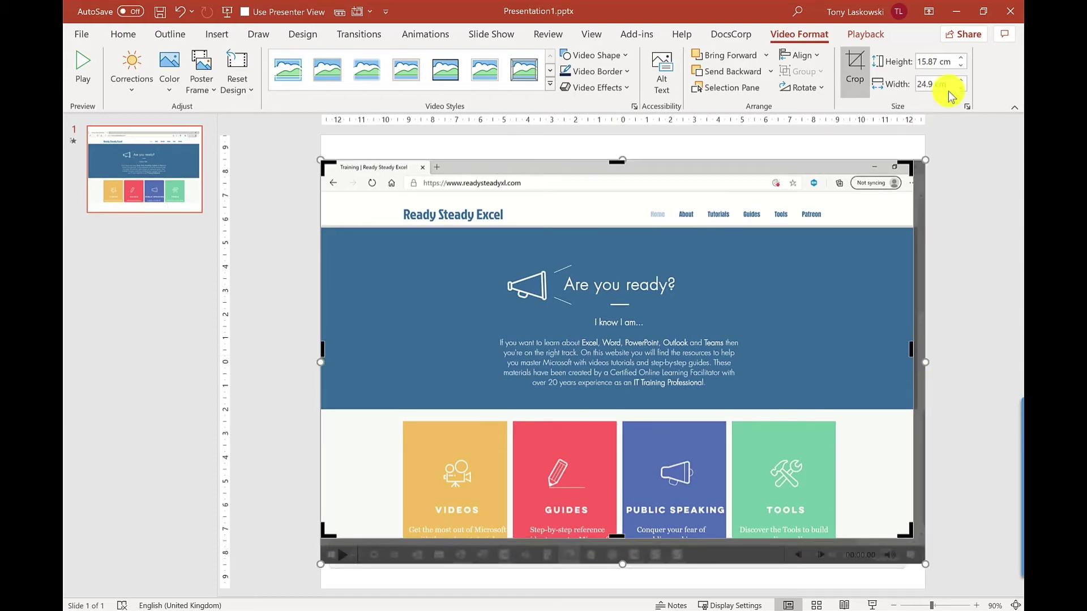
Step: Exit crop mode, resize the video to 19.5 × 12.43 cm and centre it under the Resources title
{"action": "left_click", "coordinate": [860, 76]}
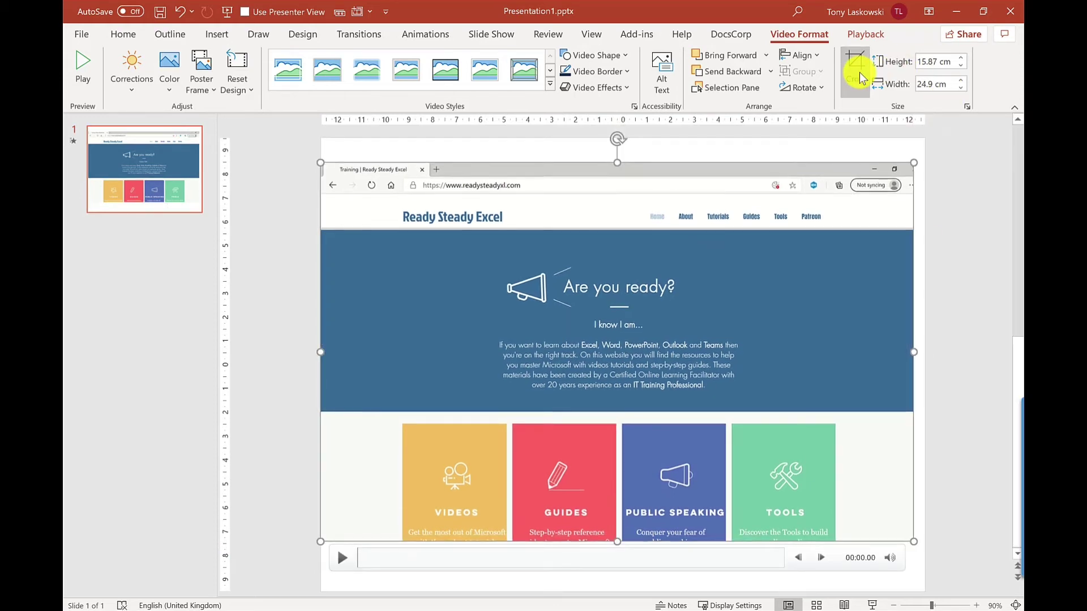
{"action": "left_click_drag", "start_coordinate": [913, 163], "coordinate": [784, 256]}
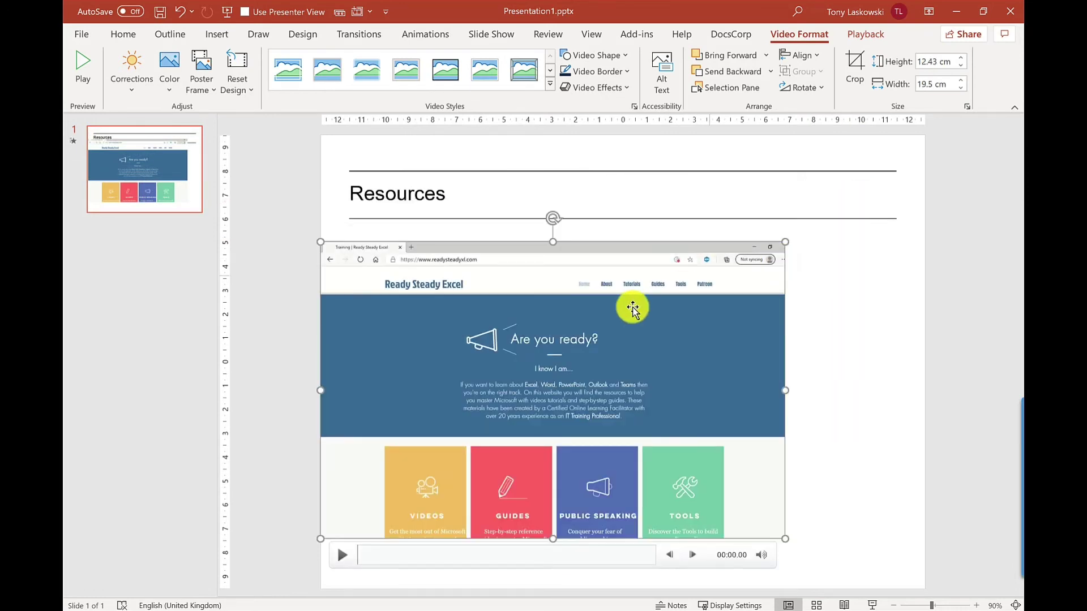
{"action": "left_click_drag", "start_coordinate": [567, 340], "coordinate": [636, 344]}
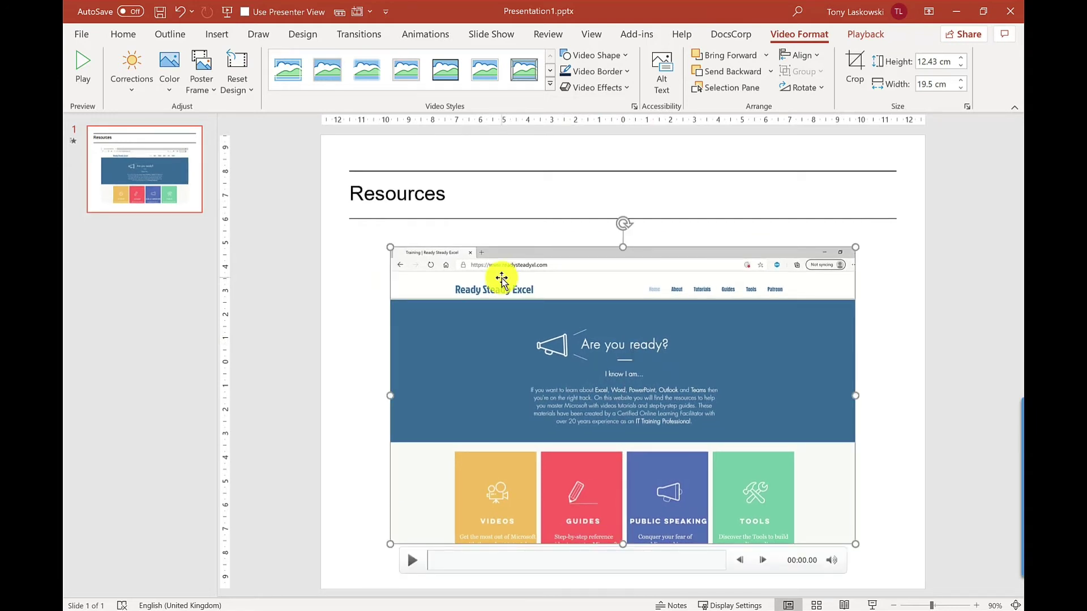
Step: Use the Summer Top Hits Youtube Thumbnail image file as the video's poster frame
{"action": "left_click", "coordinate": [205, 103]}
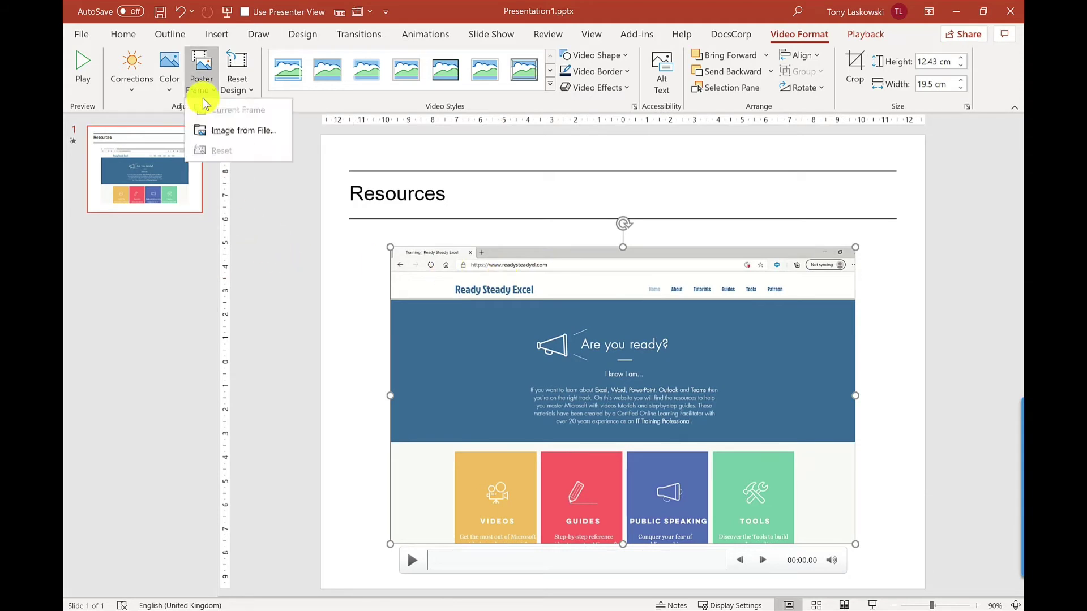
{"action": "left_click", "coordinate": [252, 131]}
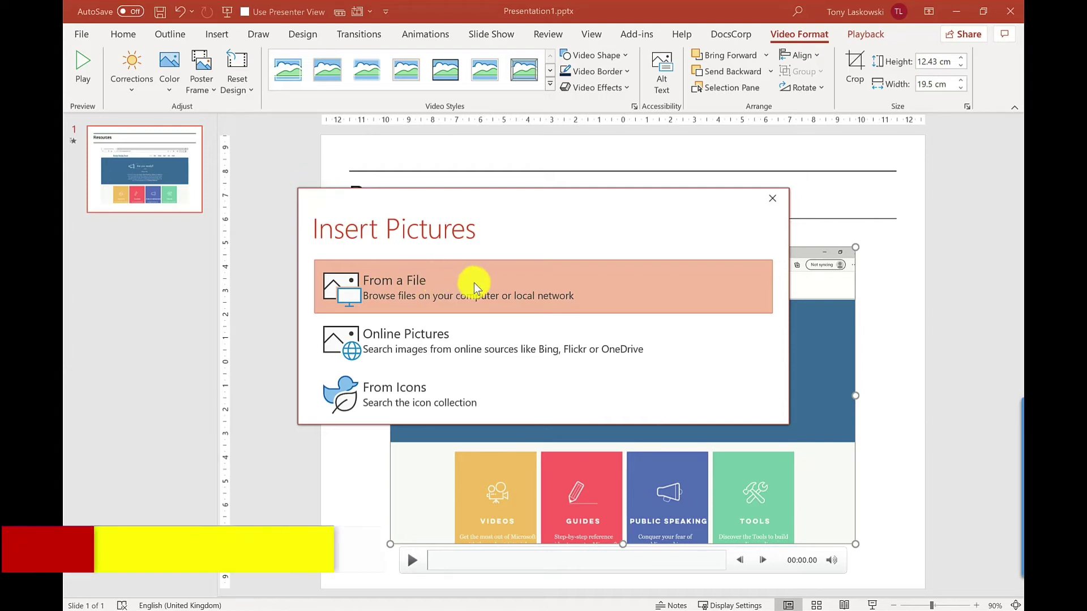
{"action": "left_click", "coordinate": [412, 287]}
{"action": "left_click", "coordinate": [317, 131]}
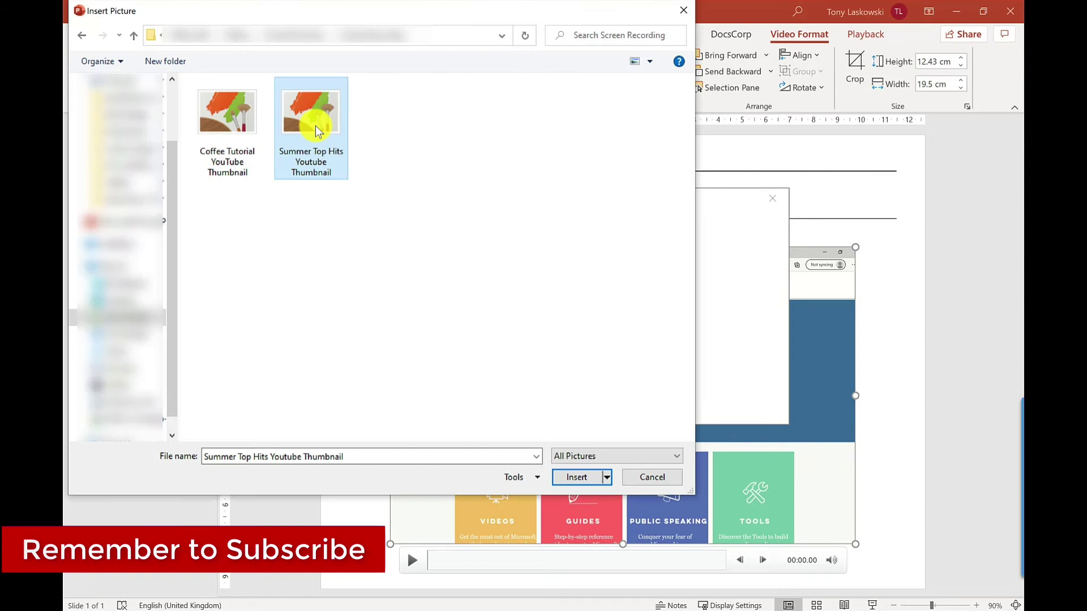
{"action": "double_click", "coordinate": [317, 131]}
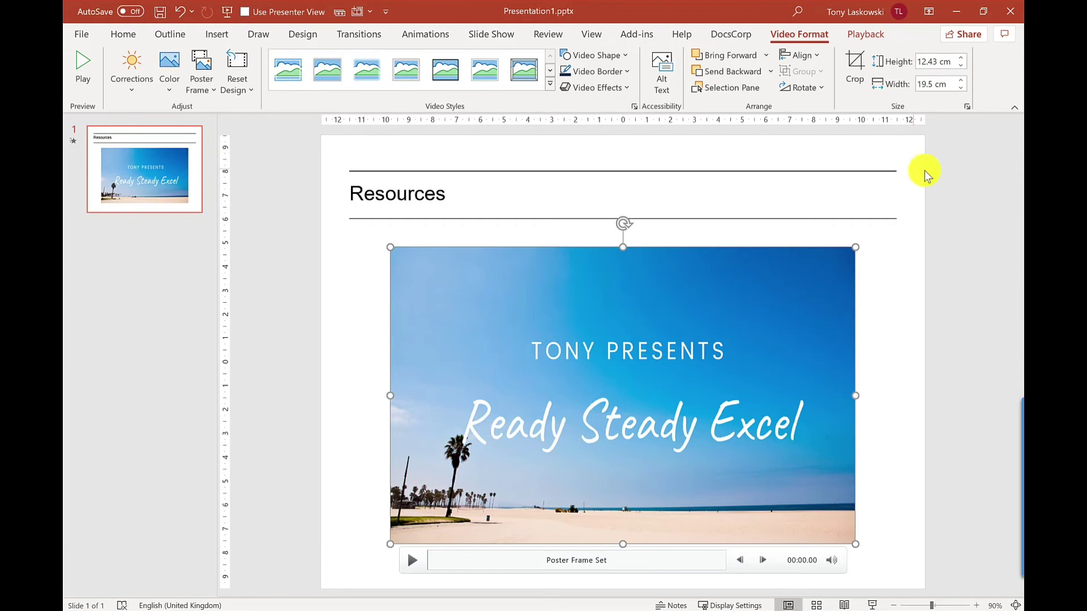
Step: Move the video to about 00:40, where the Patreon page appears, and add Bookmark 1
{"action": "left_click", "coordinate": [866, 35]}
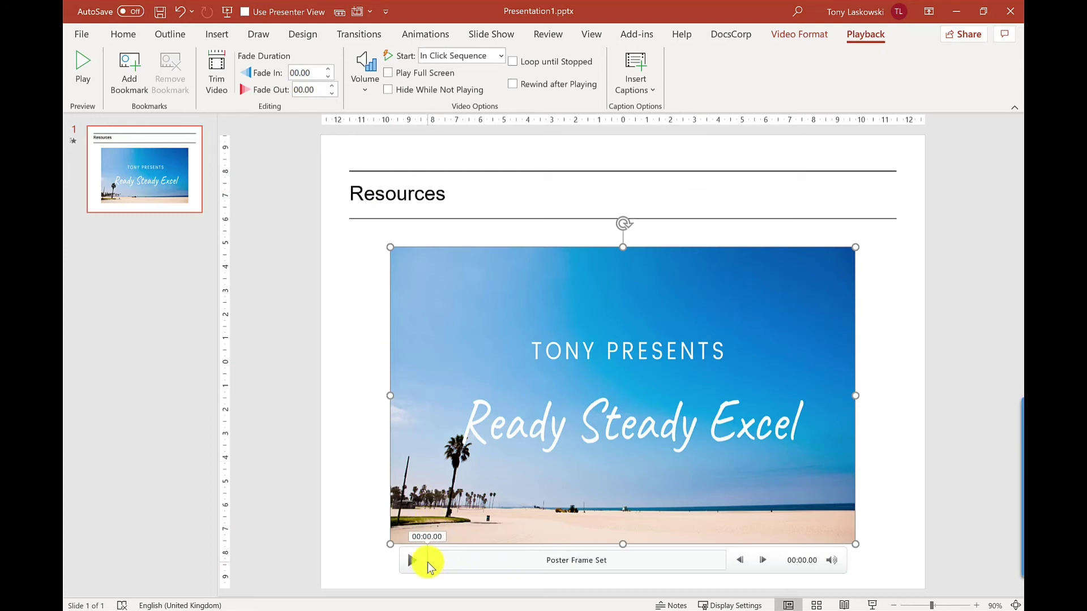
{"action": "left_click", "coordinate": [453, 562]}
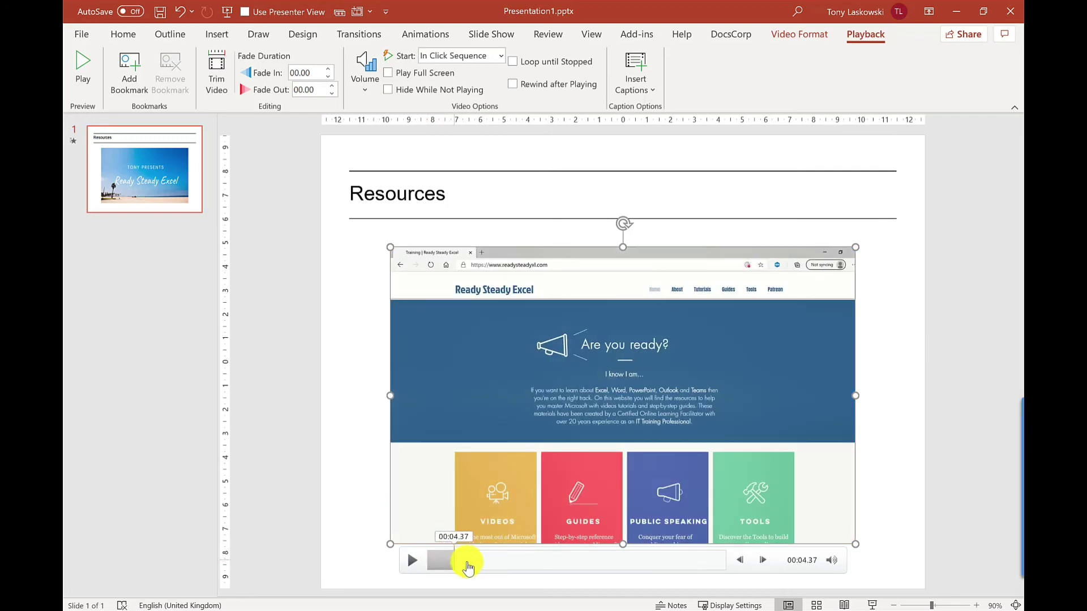
{"action": "left_click_drag", "start_coordinate": [468, 566], "coordinate": [675, 569]}
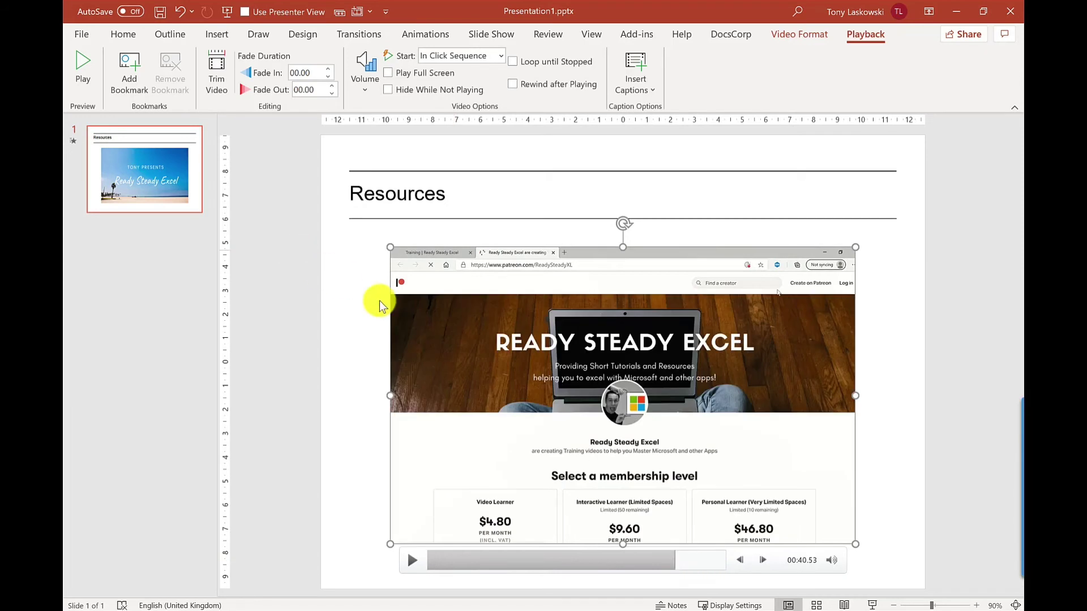
{"action": "left_click", "coordinate": [131, 89]}
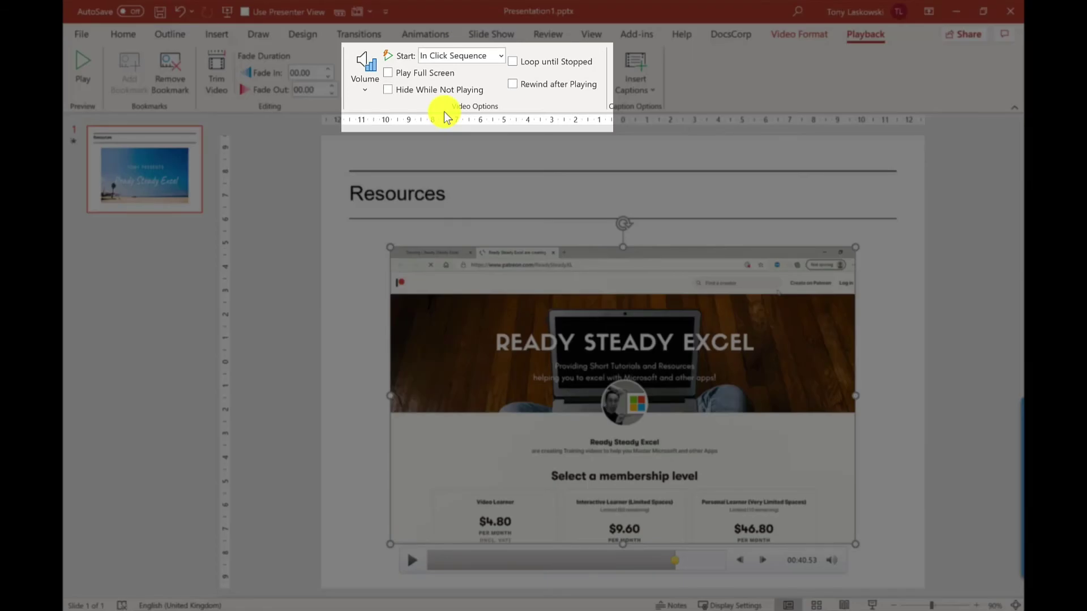
Step: Turn on Play Full Screen and set the video to start Automatically
{"action": "left_click", "coordinate": [389, 74]}
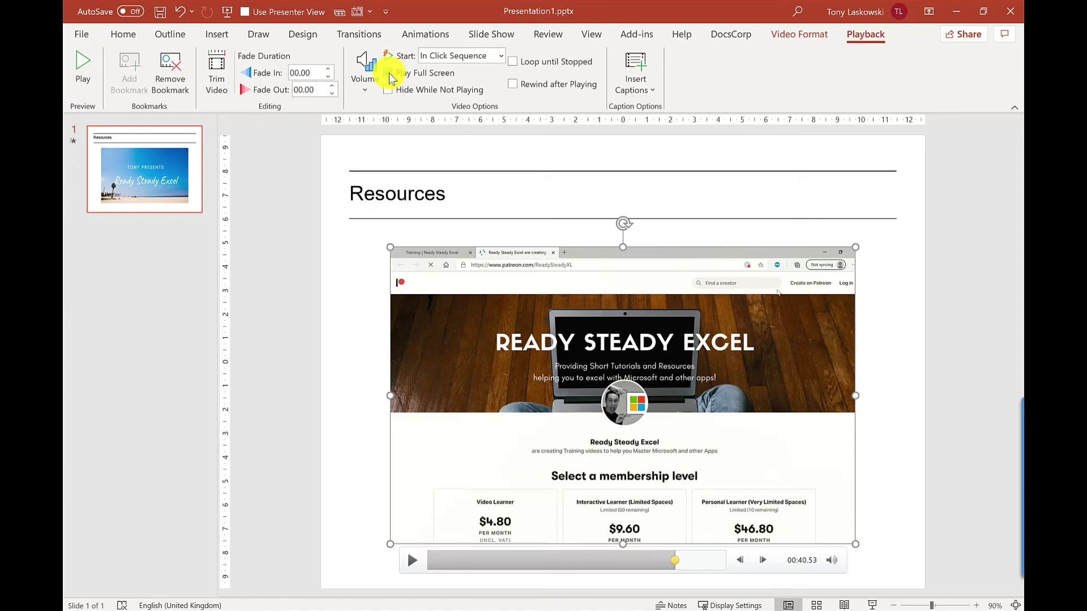
{"action": "left_click", "coordinate": [501, 57]}
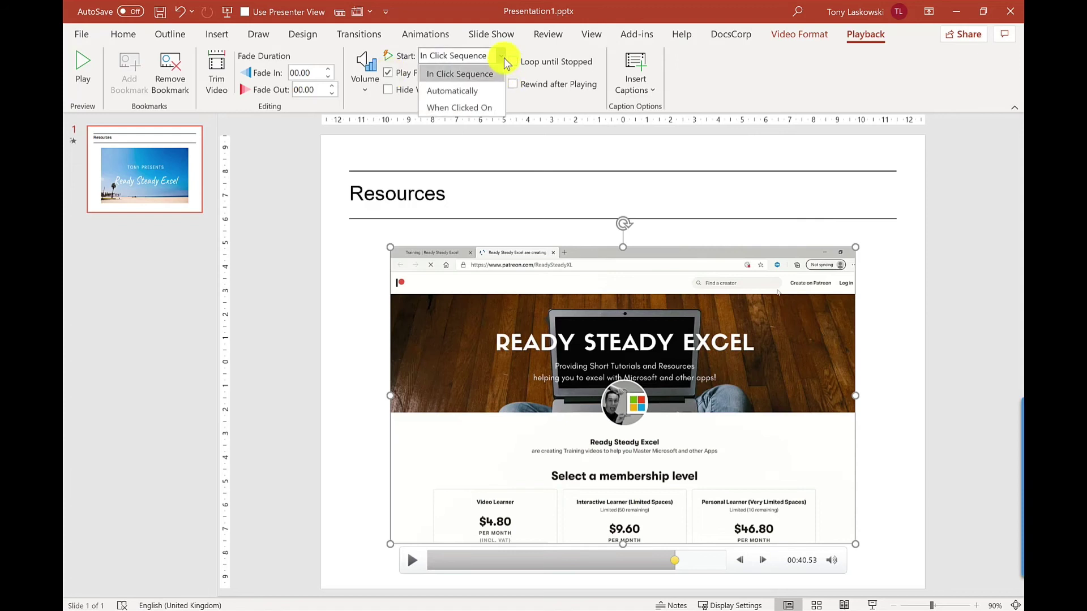
{"action": "left_click", "coordinate": [490, 92]}
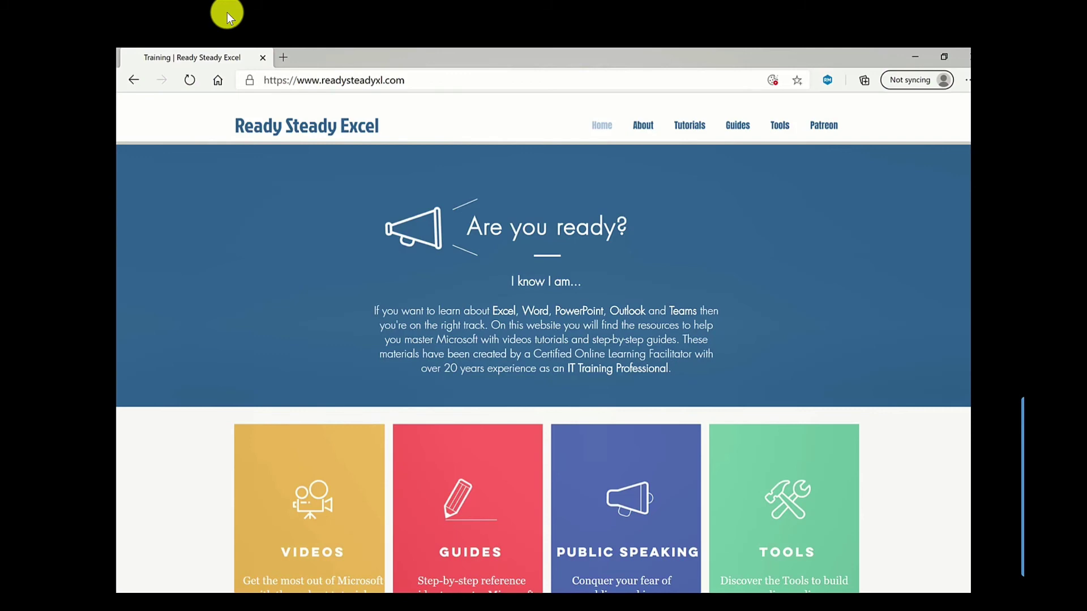
Step: Exit the slide show with Esc, back to the Resources slide in Normal view
{"action": "key", "text": "Escape"}
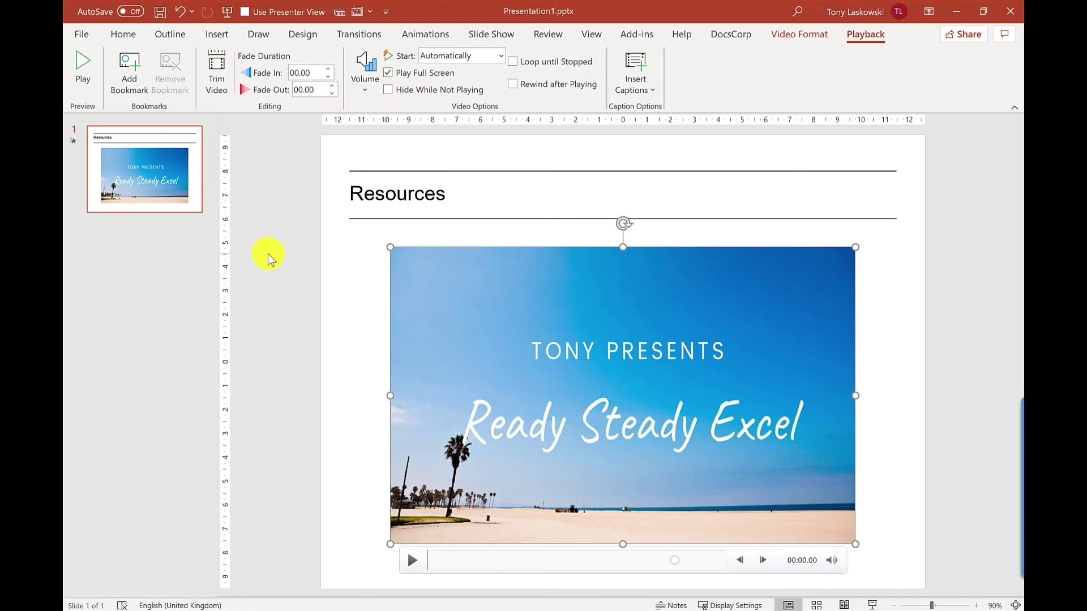
Step: Export the presentation as a Full HD (1080p) video and save it as Website.mp4
{"action": "left_click", "coordinate": [82, 40]}
{"action": "left_click", "coordinate": [100, 422]}
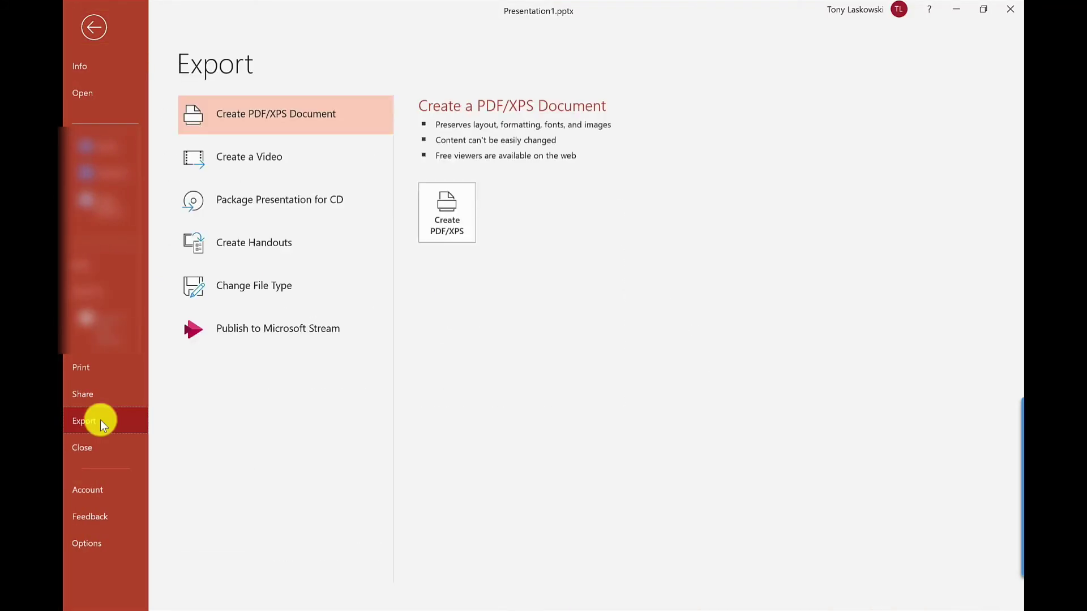
{"action": "left_click", "coordinate": [266, 168]}
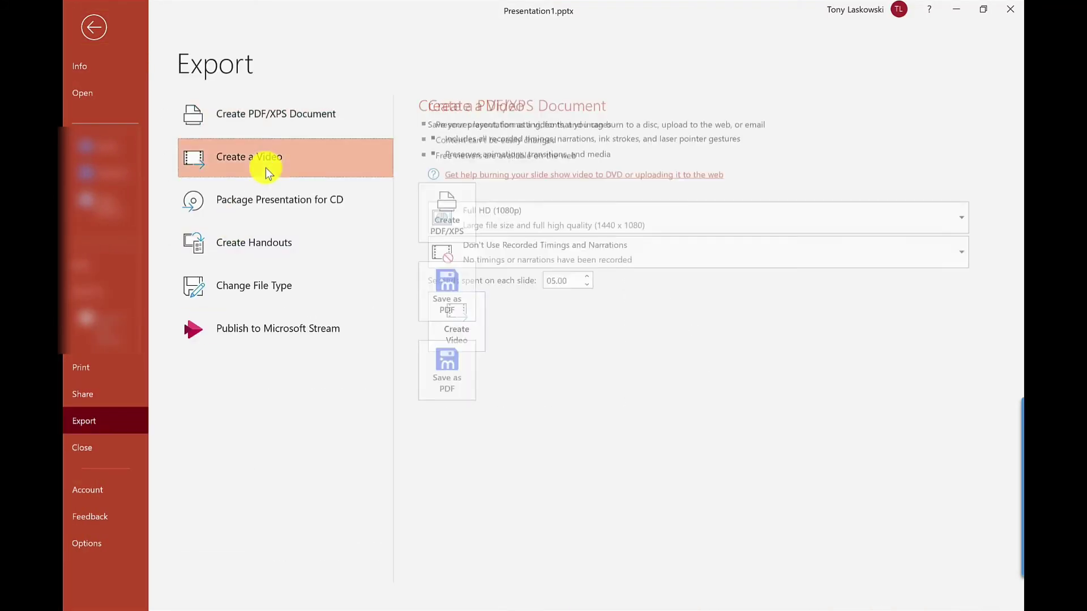
{"action": "left_click", "coordinate": [528, 219]}
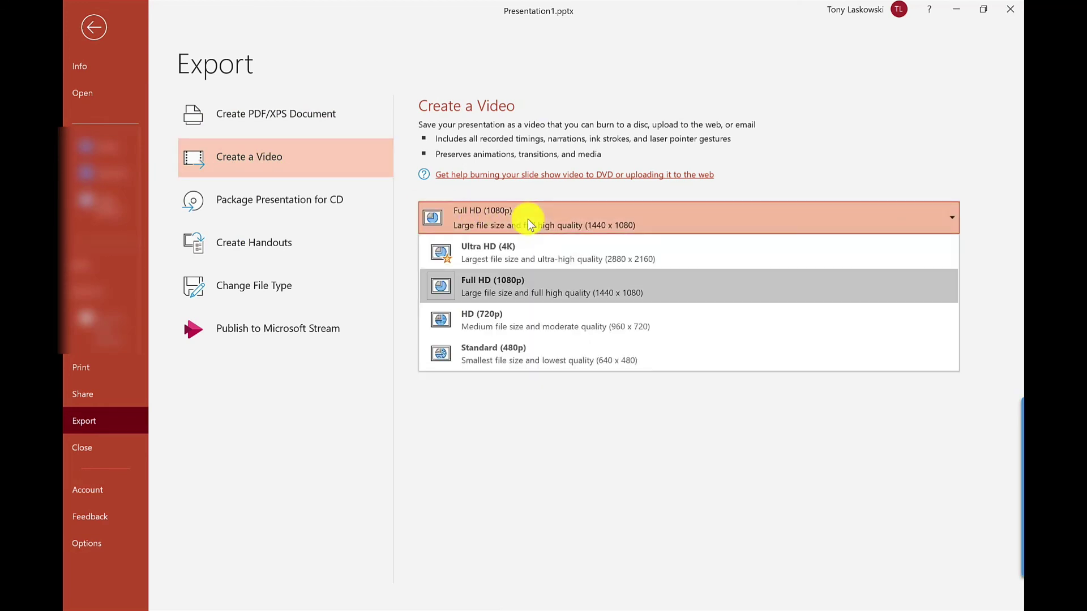
{"action": "left_click", "coordinate": [528, 219]}
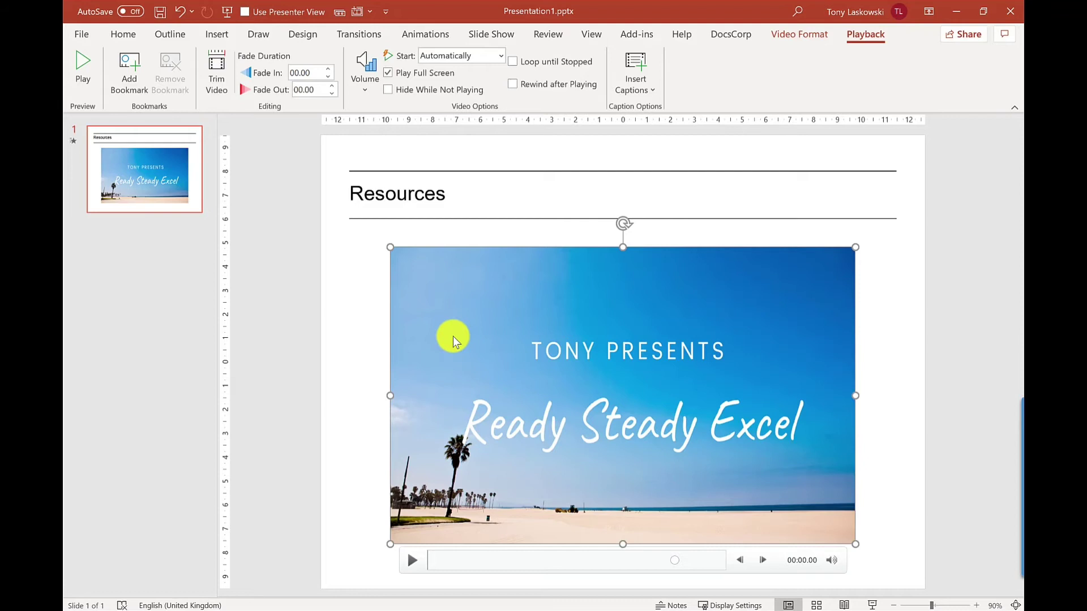
{"action": "type", "text": "Website"}
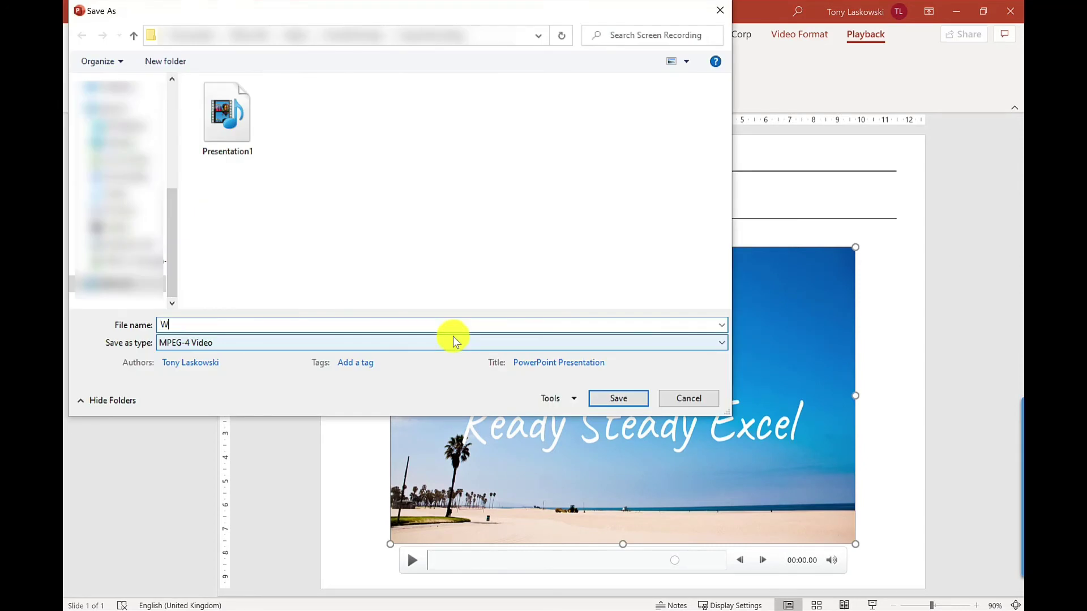
{"action": "left_click", "coordinate": [620, 397]}
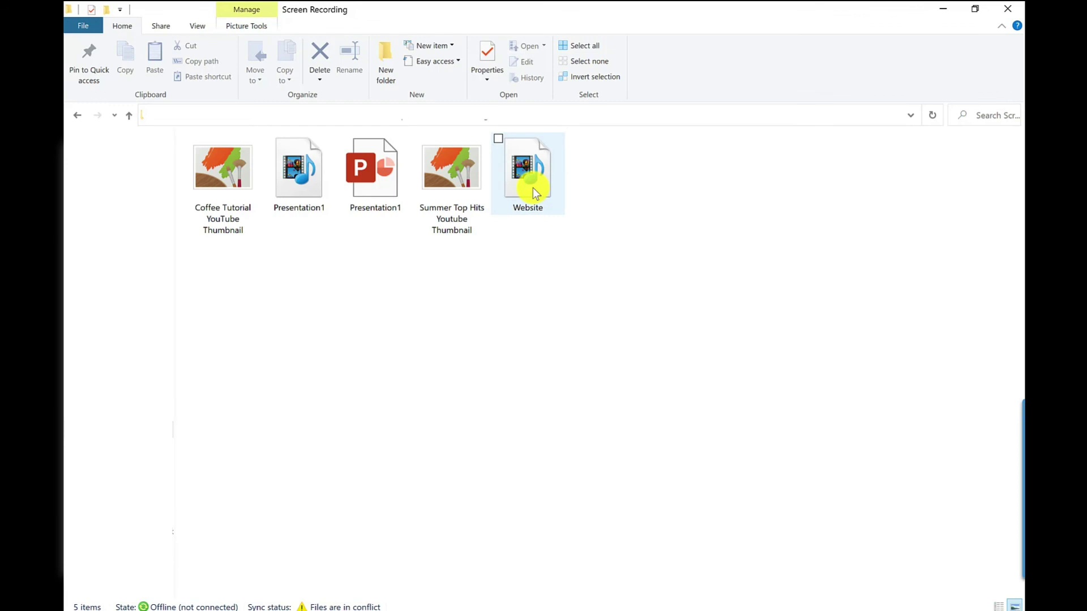
Step: Play Website.mp4 from File Explorer with sound muted and the player window maximized
{"action": "left_click", "coordinate": [532, 188]}
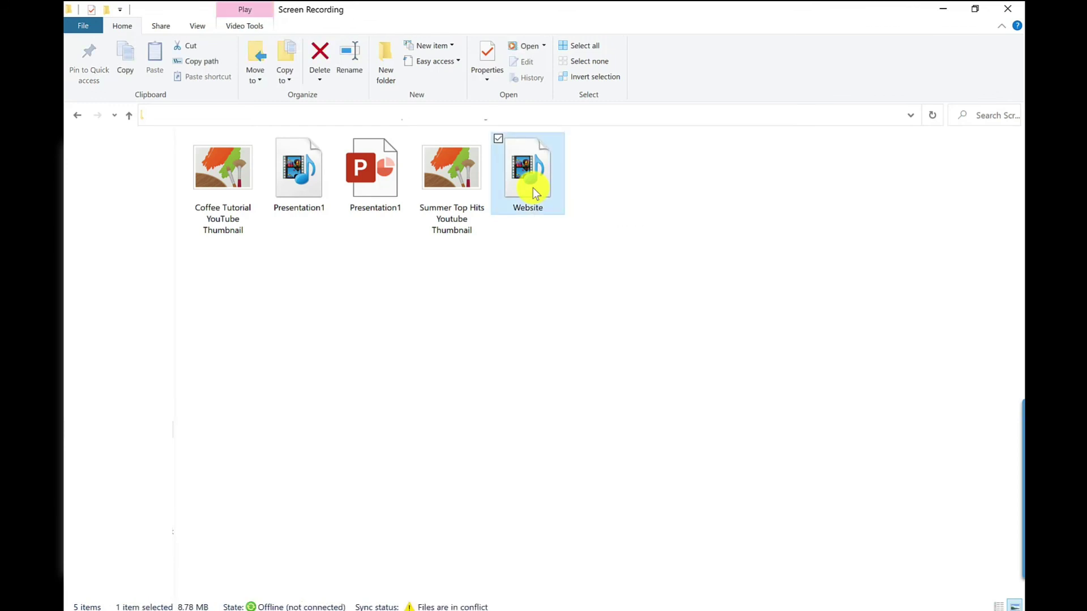
{"action": "double_click", "coordinate": [532, 188]}
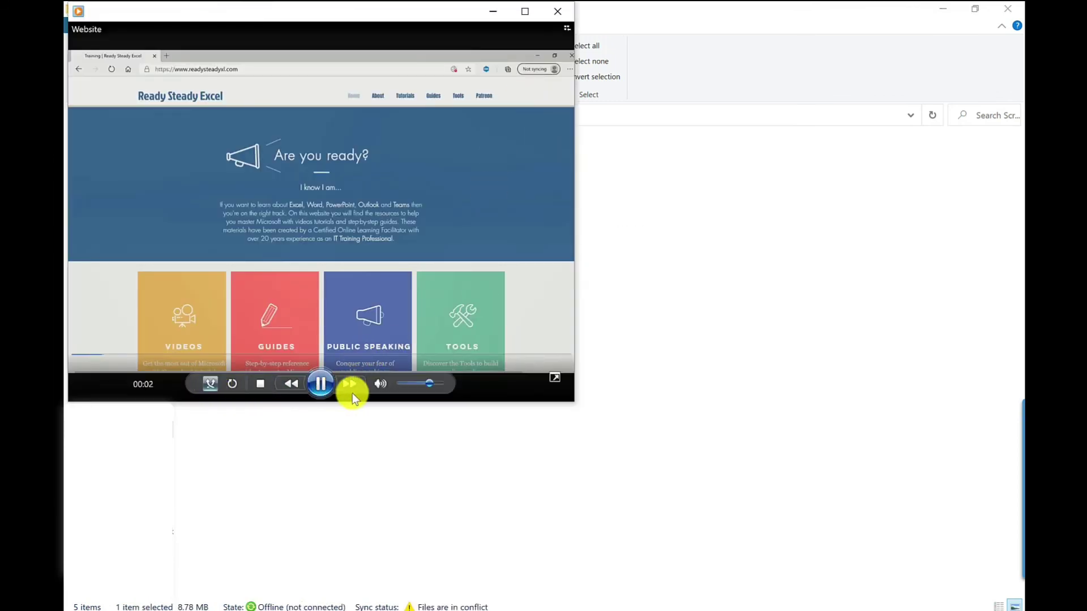
{"action": "left_click", "coordinate": [380, 384]}
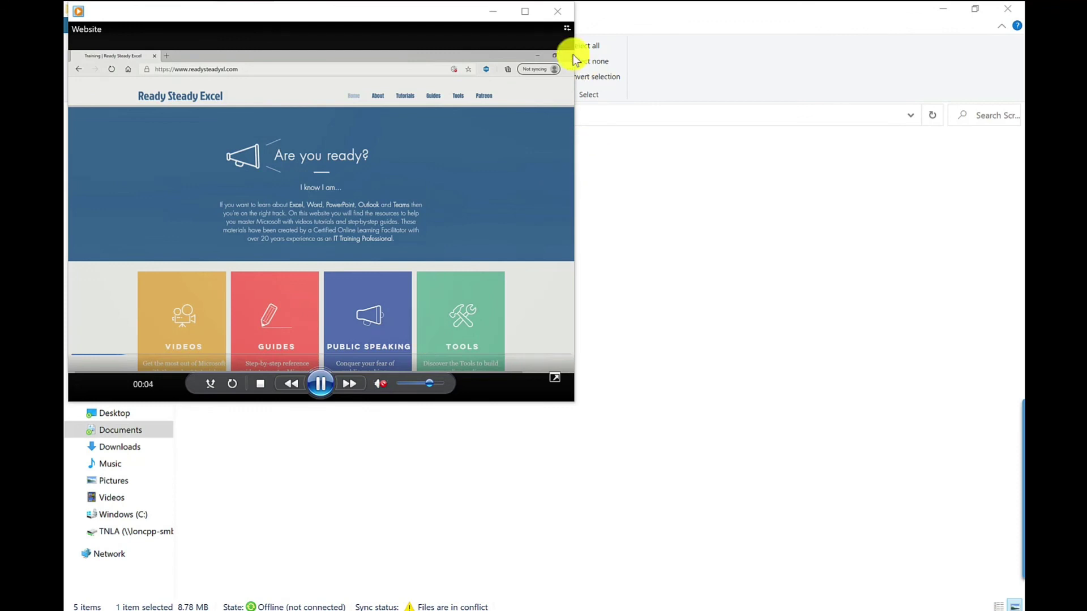
{"action": "left_click", "coordinate": [525, 11]}
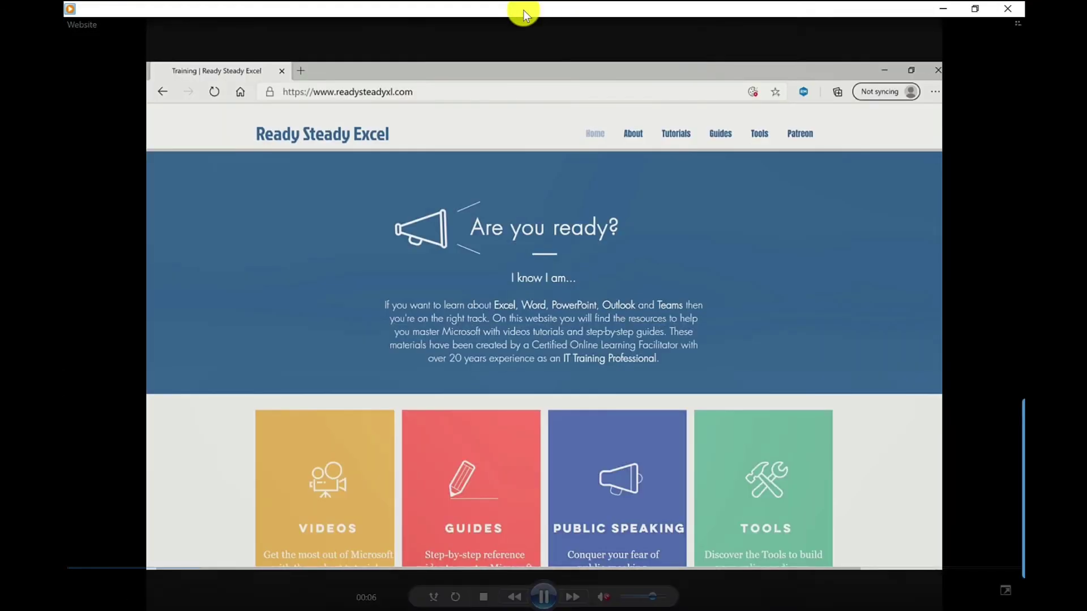